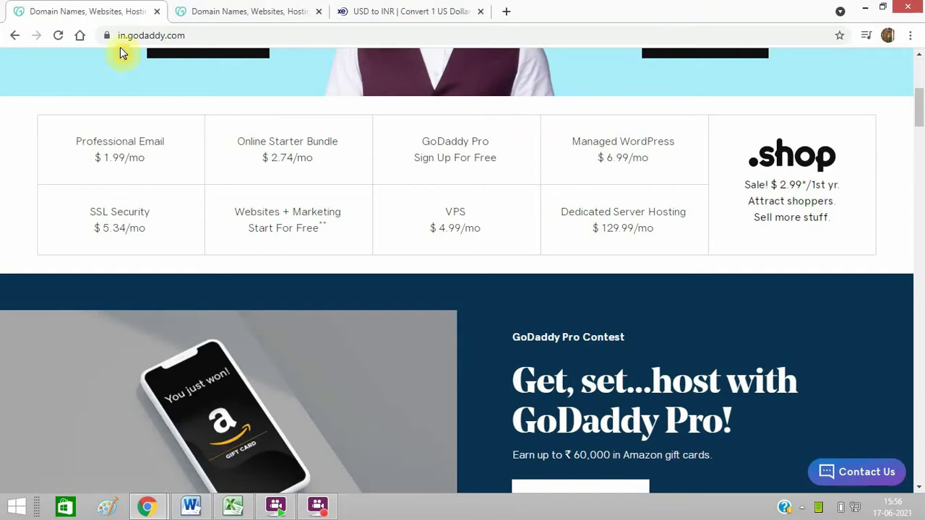
Search the suggested .com name to show its prices: .com at $11.99 first year, .in at $3.99.
scroll(920, 90, "up", 1)
scroll(920, 91, "up", 5)
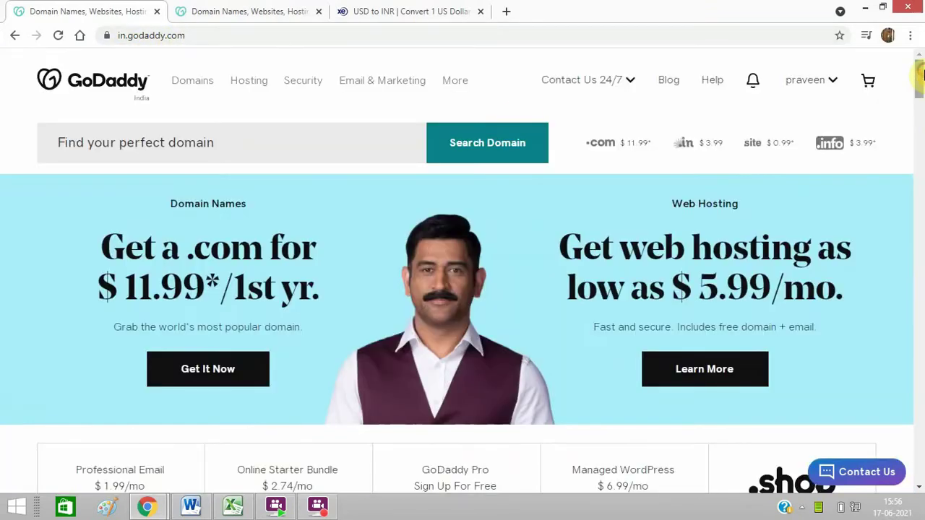
left_click(233, 151)
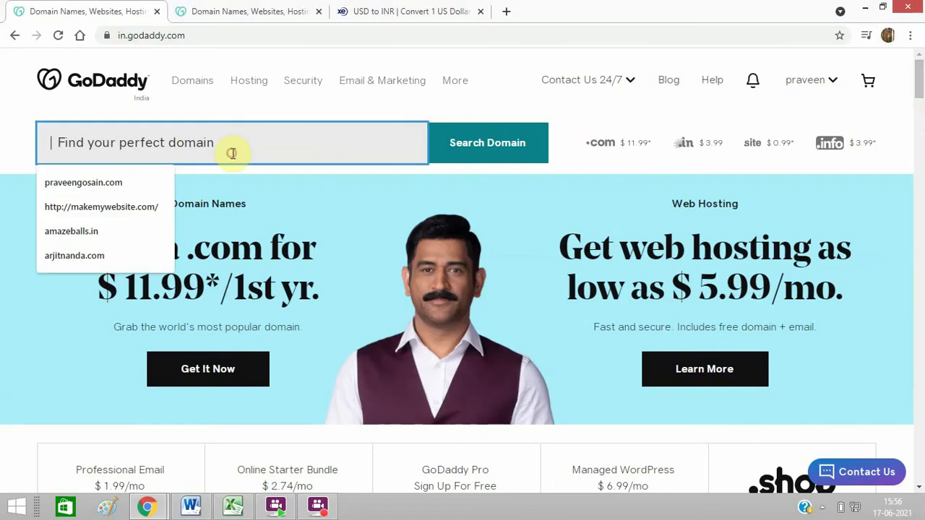
left_click(134, 190)
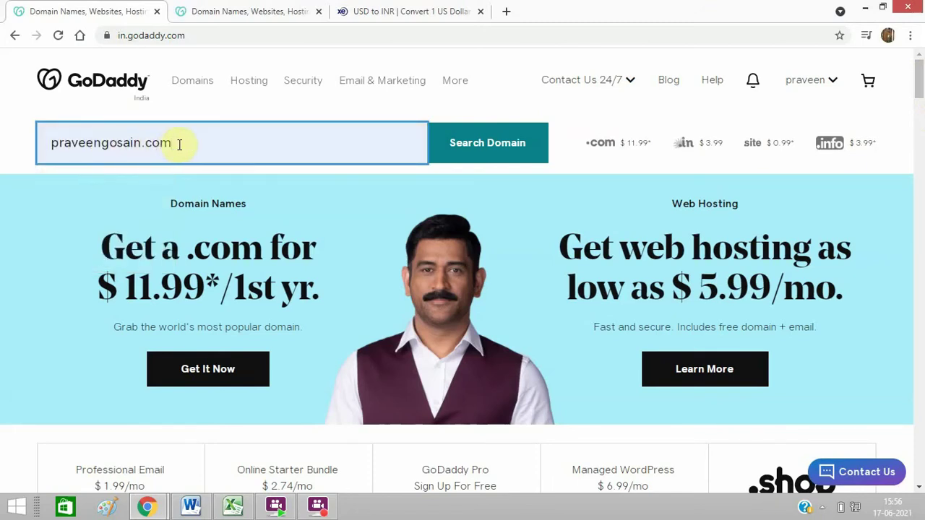
left_click(458, 143)
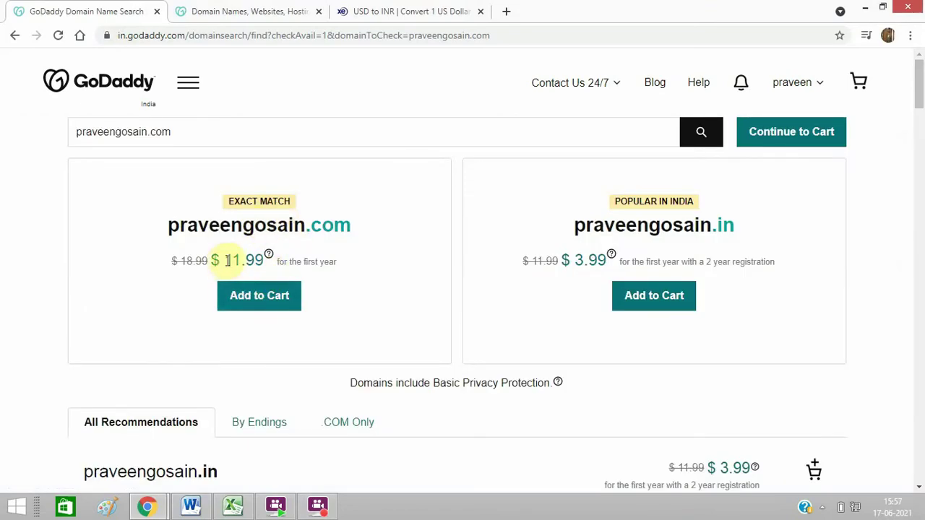
Add the exact-match .com domain to the basket as a 2-year registration for $30.98 and continue.
left_click_drag(225, 260, 267, 258)
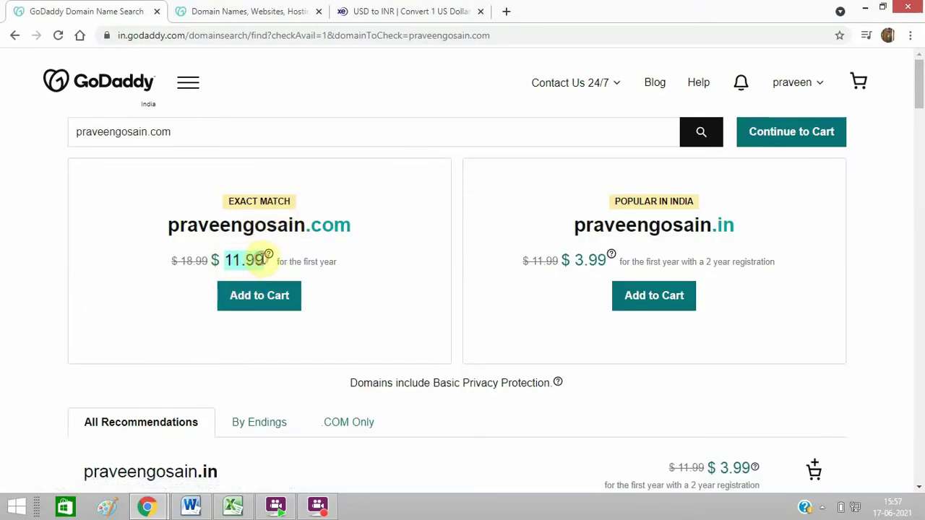
left_click(254, 296)
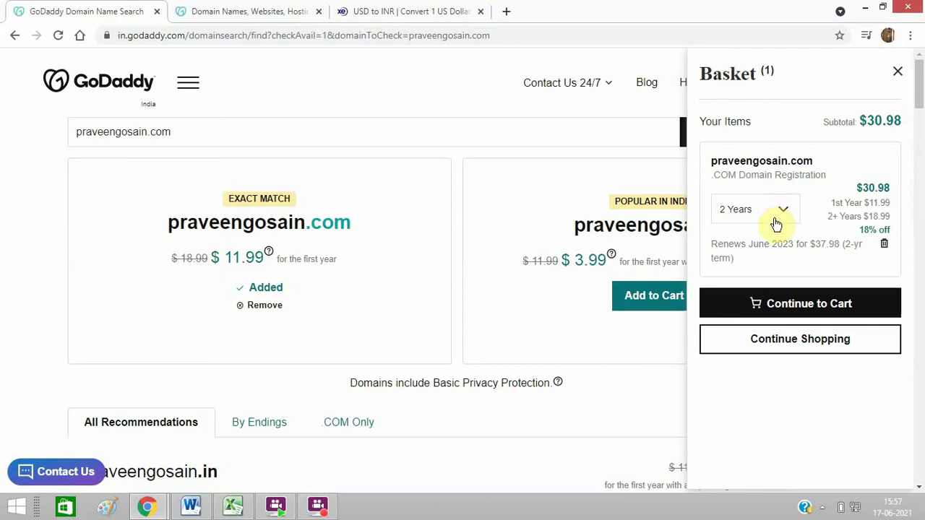
left_click(826, 302)
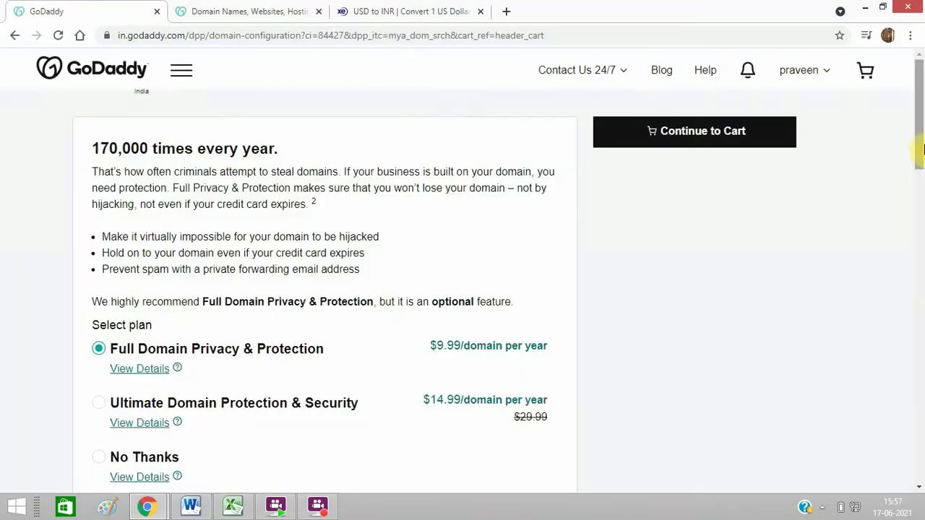
Keep the default add-ons, including Full Domain Privacy and Protection for 2 years at $19.98, and continue.
left_click_drag(922, 149, 922, 196)
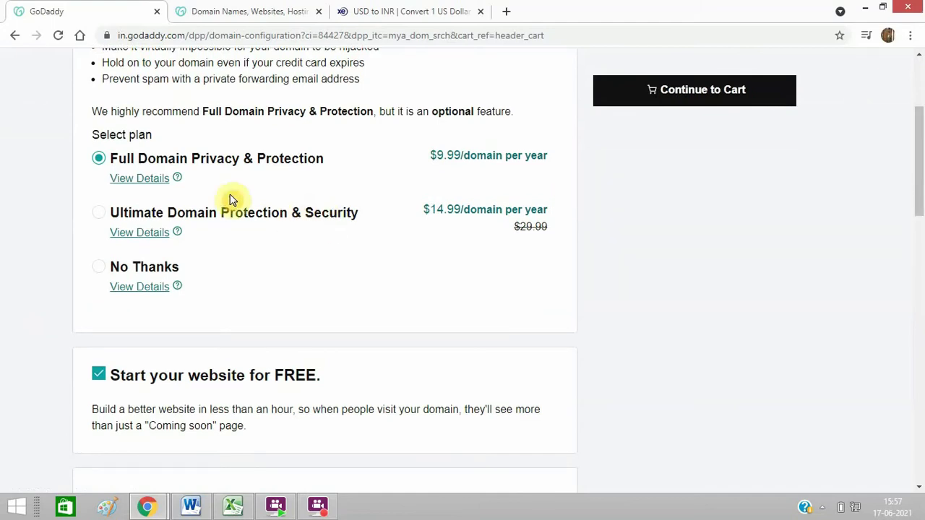
right_click(253, 273)
left_click(850, 347)
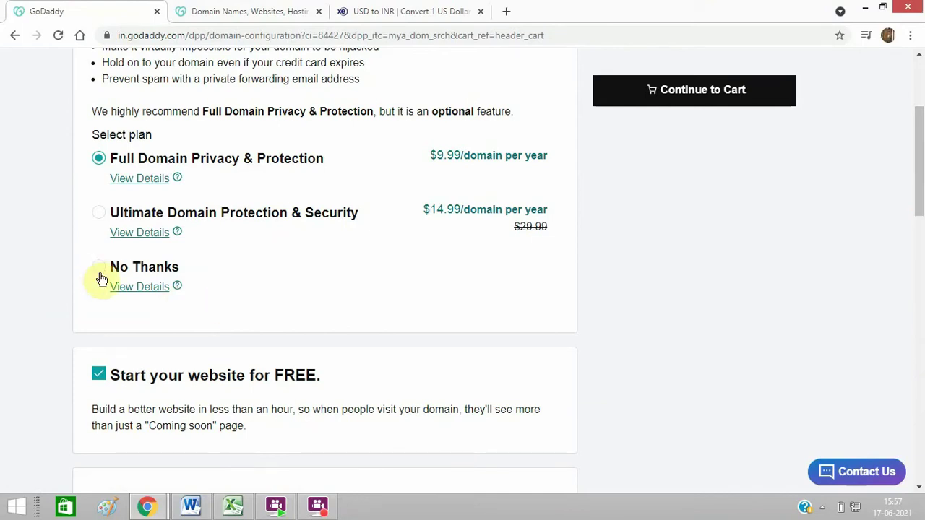
left_click_drag(923, 172, 923, 249)
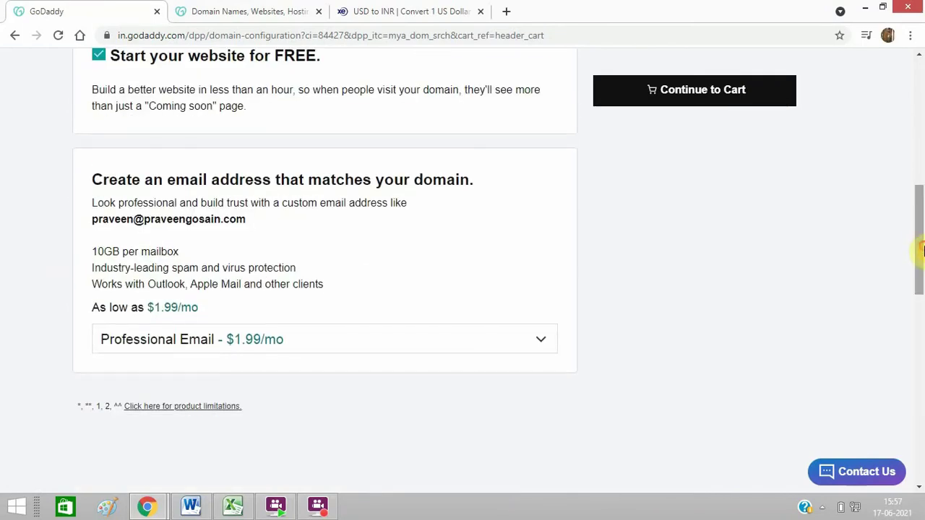
left_click(711, 105)
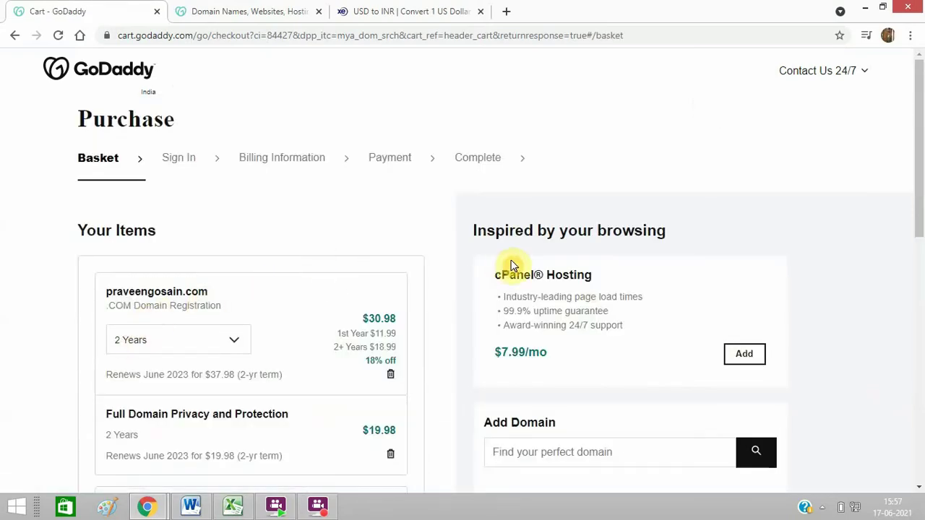
Scroll to the basket's Subtotal (USD) and copy the $74.84 amount.
left_click_drag(921, 150, 919, 316)
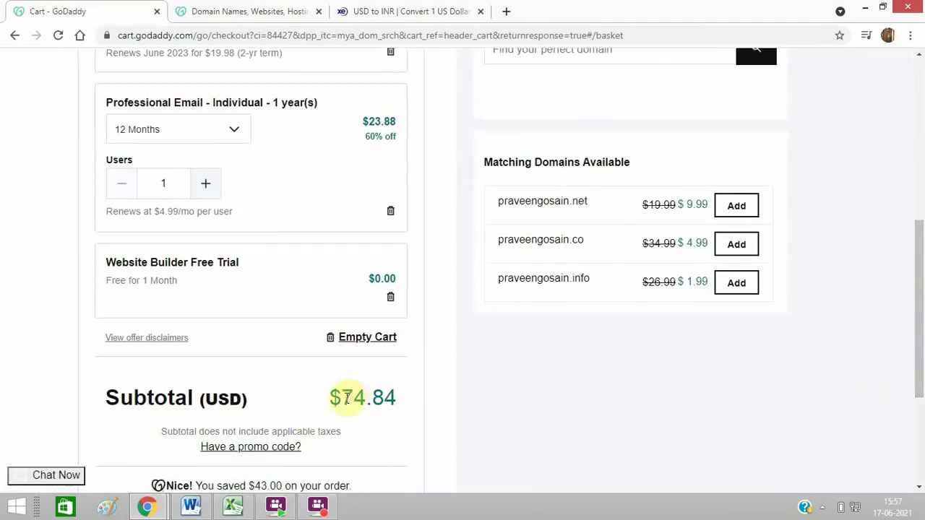
left_click_drag(341, 394, 401, 403)
key("ctrl+c")
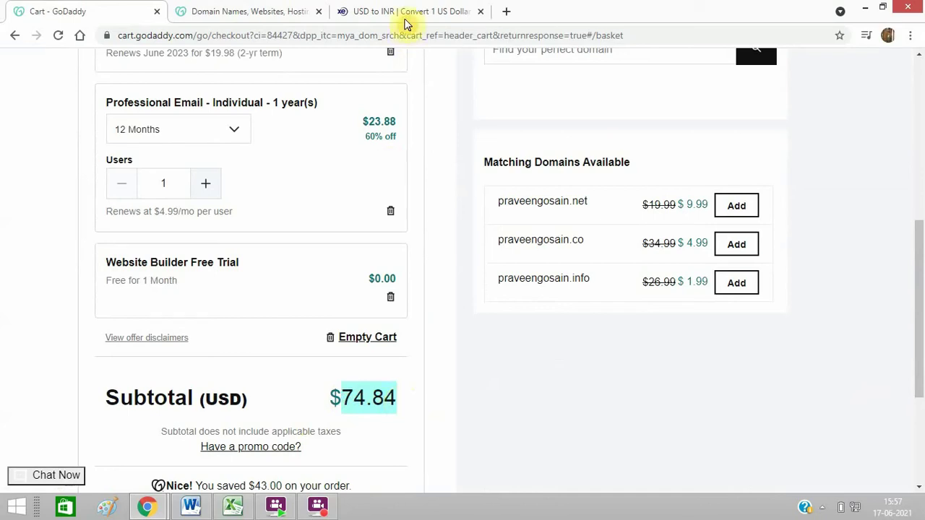
left_click(407, 13)
Convert the pasted 74.84 USD to 5,548.9668 INR in Xe, then return to the GoDaddy cart.
left_click(180, 365)
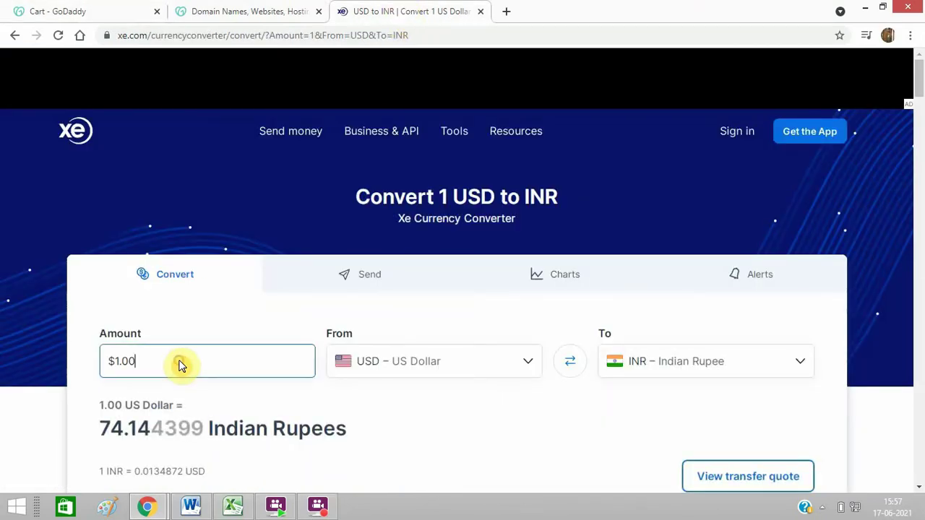
key("ctrl+a")
key("ctrl+v")
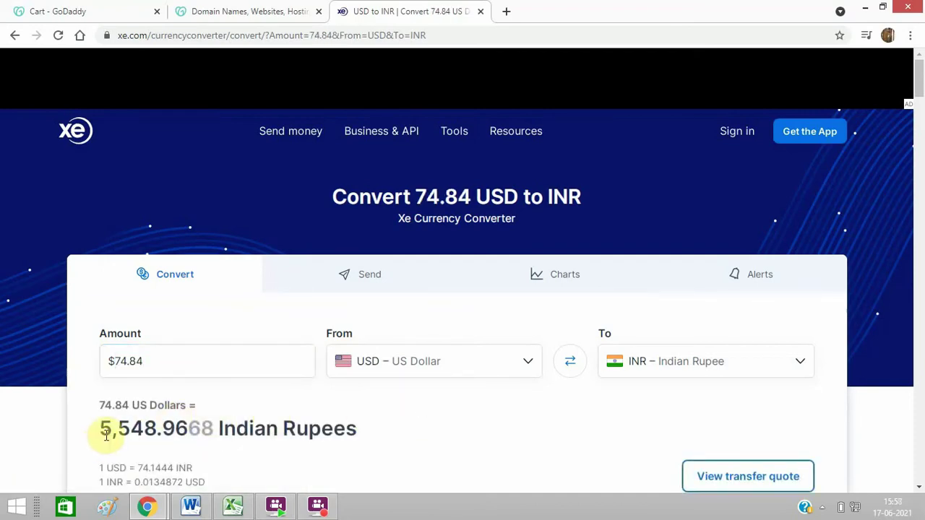
left_click_drag(109, 429, 157, 431)
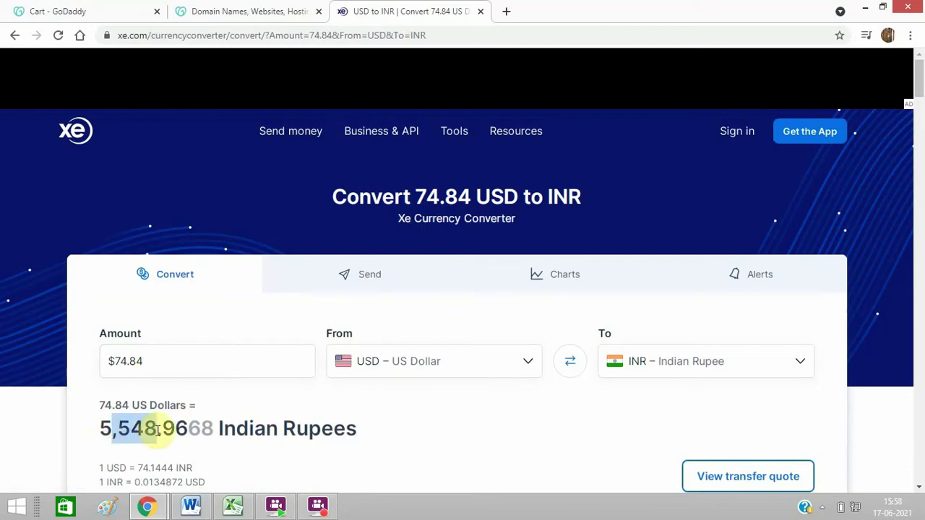
left_click(99, 9)
left_click_drag(921, 252, 921, 128)
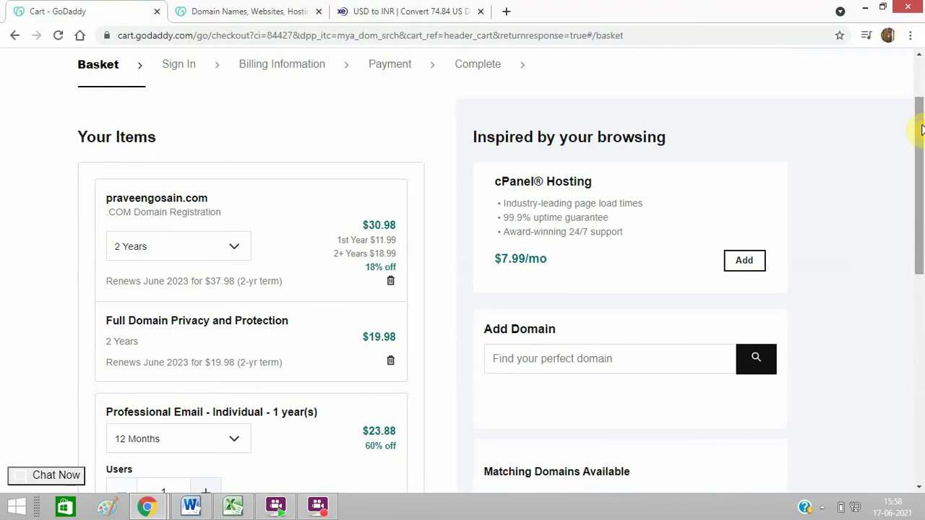
Reload the GoDaddy home page and change the footer currency selector from USD to INR ₹.
left_click(217, 10)
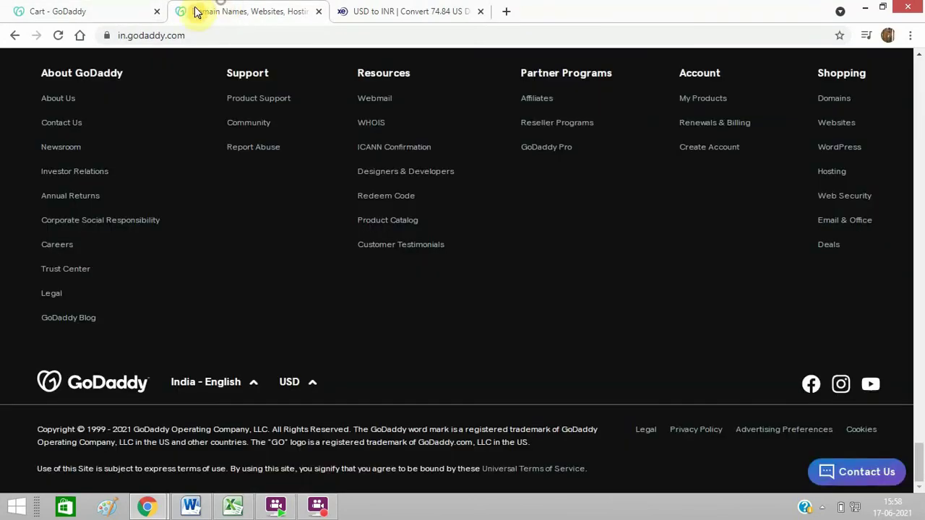
left_click(61, 35)
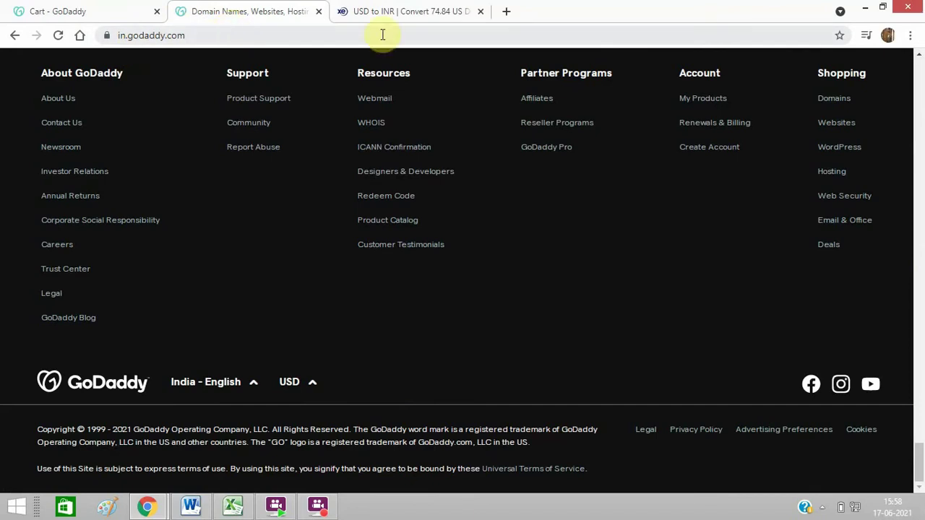
left_click(921, 163)
left_click(921, 164)
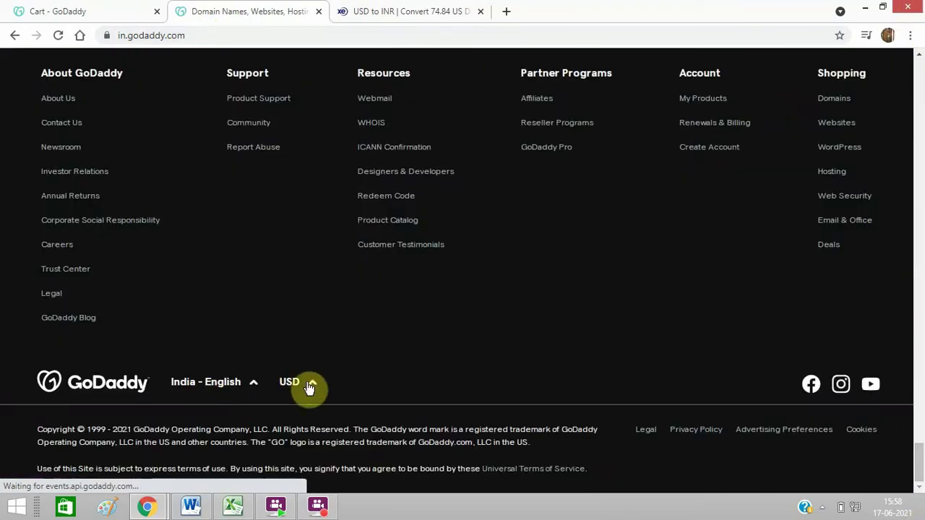
left_click(317, 388)
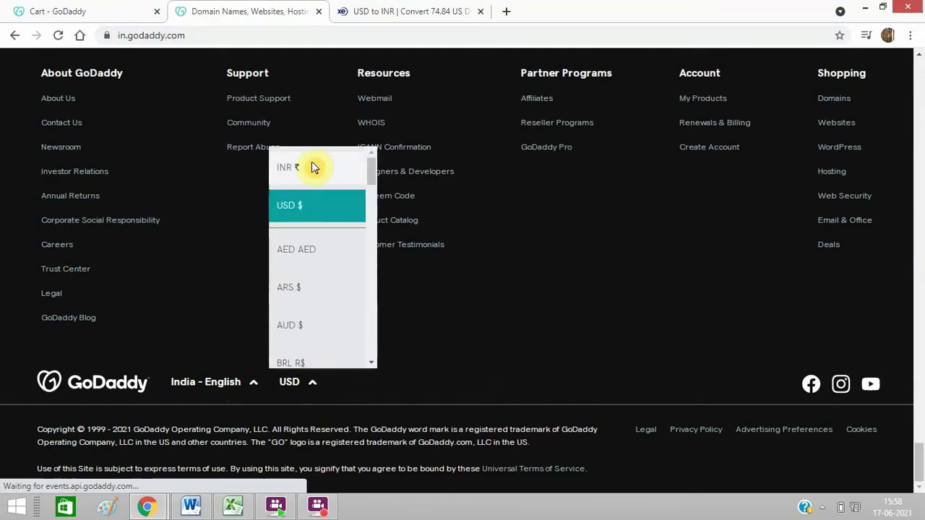
left_click_drag(373, 177, 326, 82)
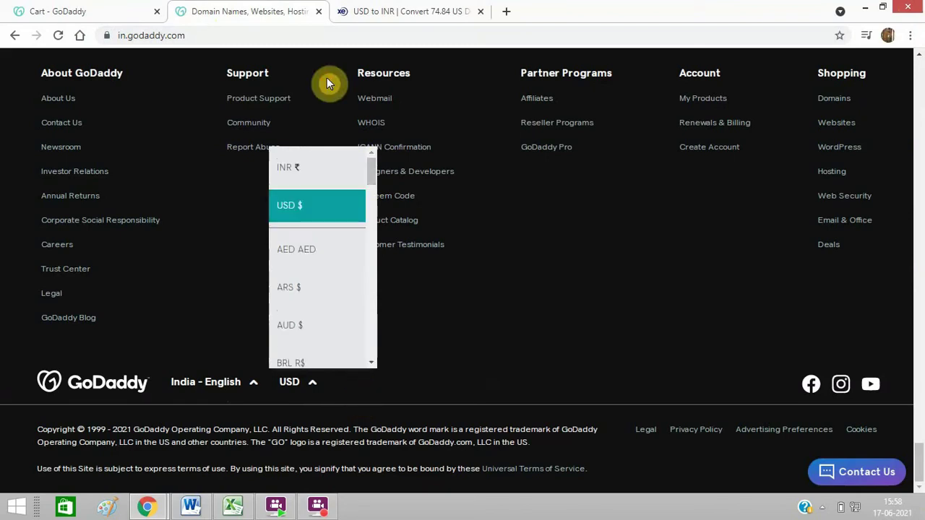
left_click(291, 173)
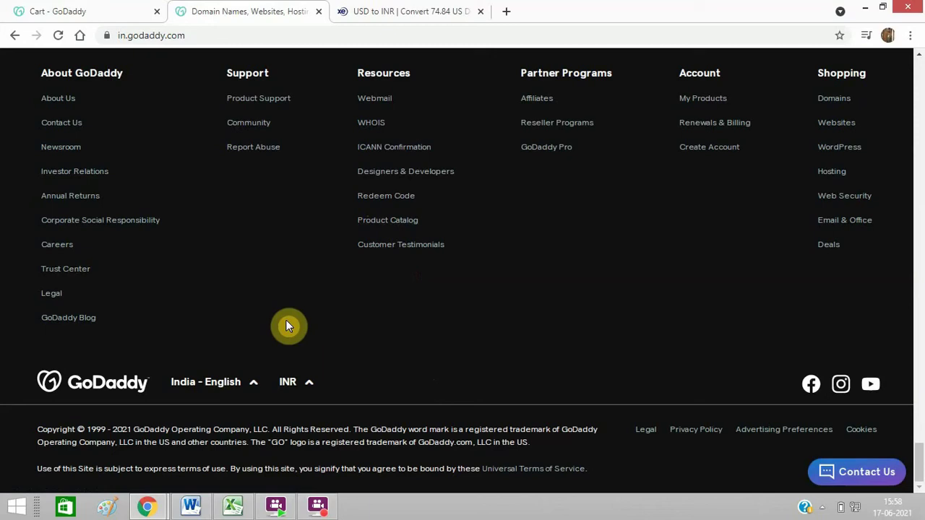
Compare the $74.84 cart subtotal with the Xe conversion, then reload the cart to show rupee prices.
left_click(15, 10)
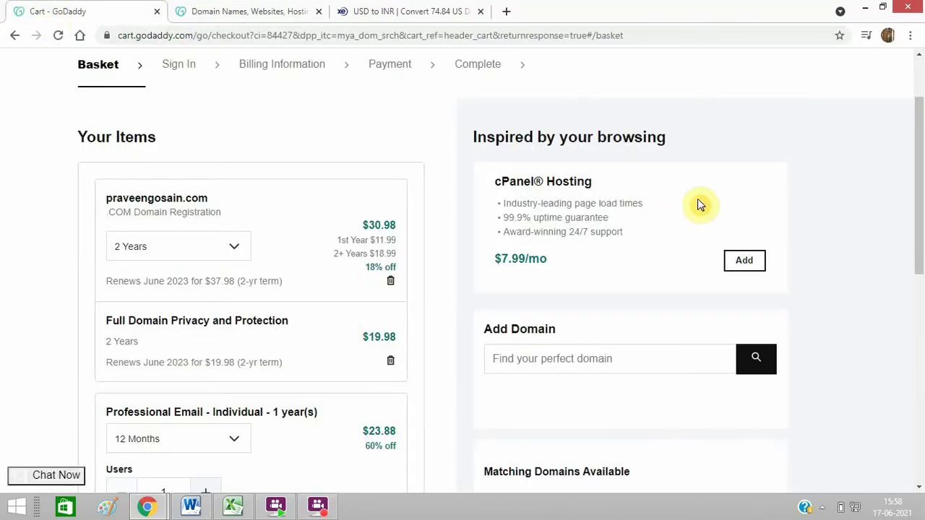
scroll(921, 419, "down", 7)
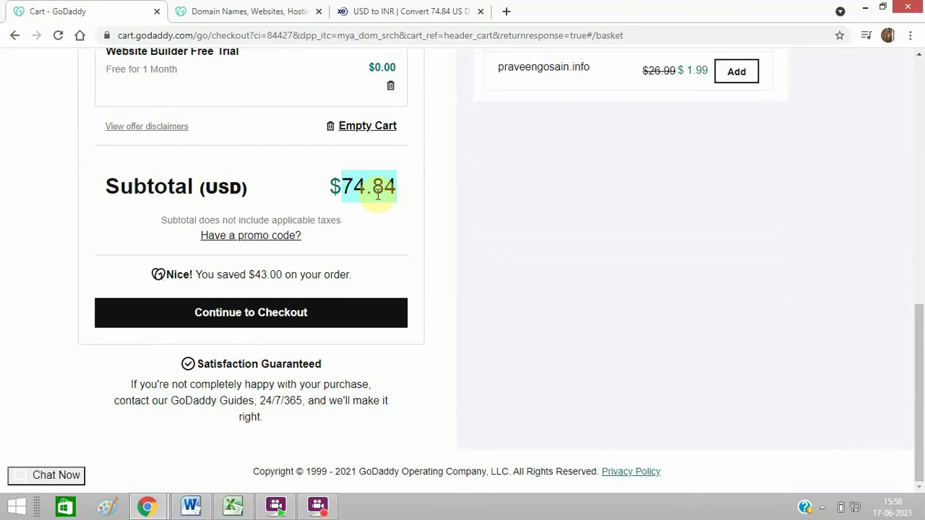
left_click(406, 10)
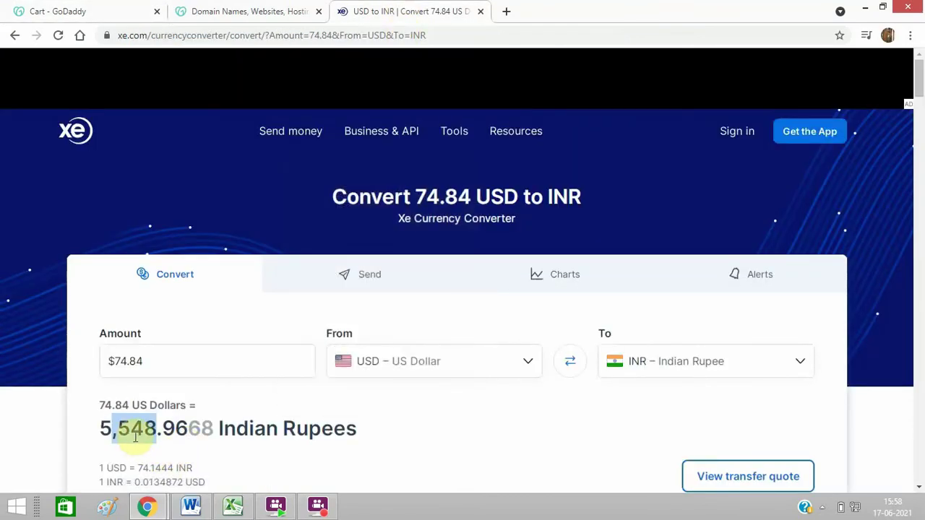
left_click(79, 8)
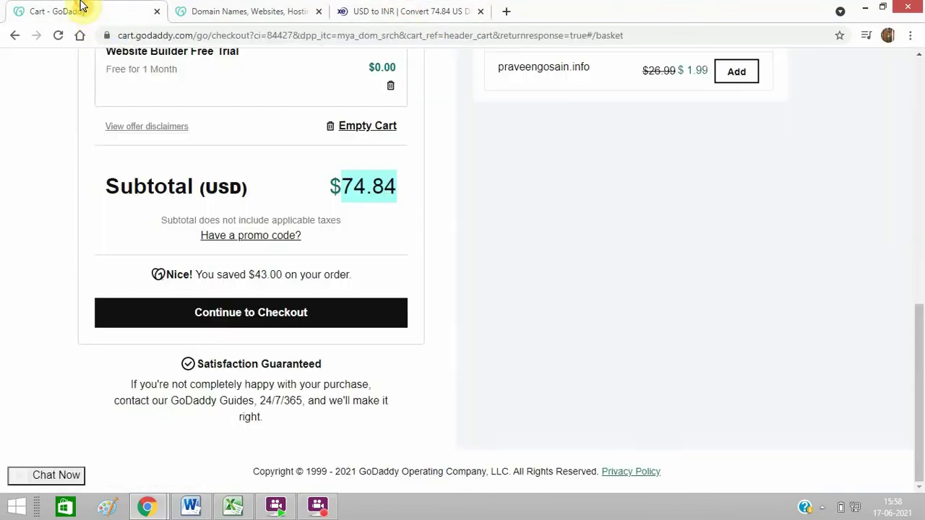
left_click(57, 38)
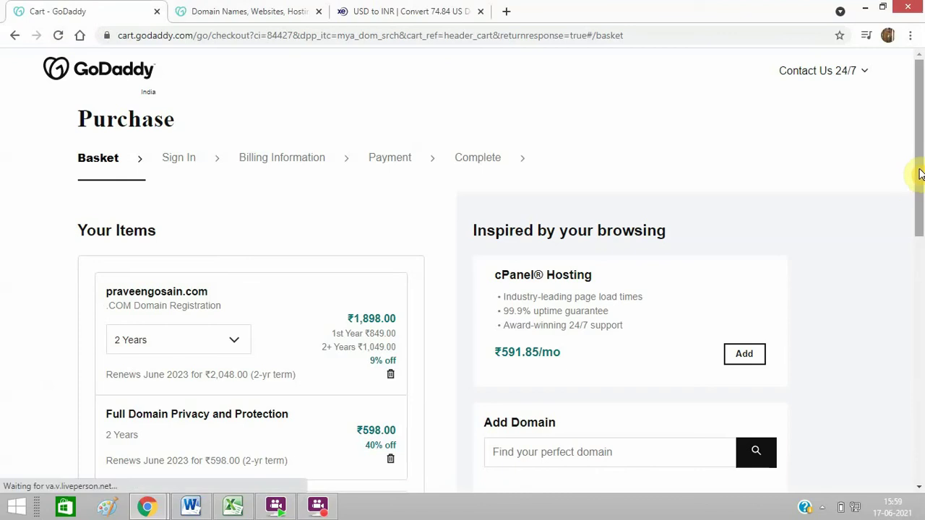
Scroll to the Subtotal (INR) and highlight the ₹2,844.00 amount and the promo code question.
left_click_drag(916, 180, 918, 371)
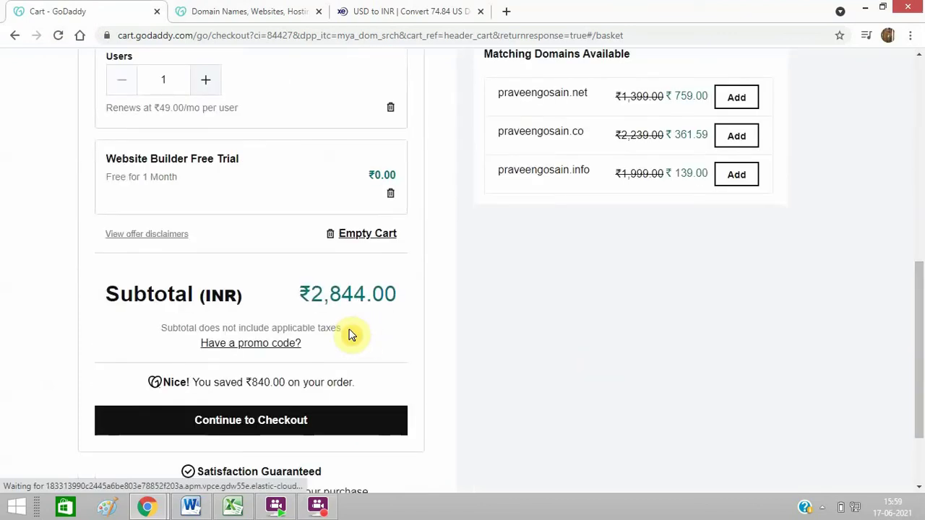
left_click_drag(309, 293, 371, 295)
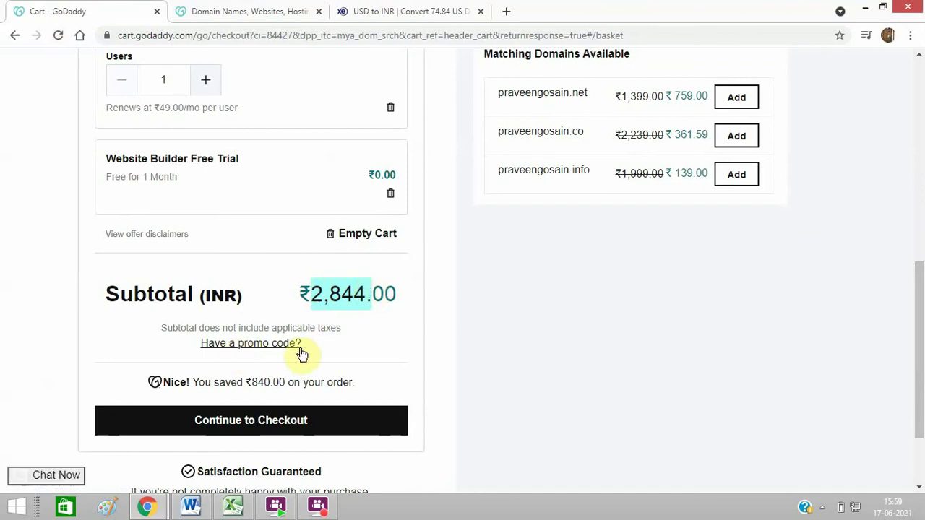
left_click_drag(310, 344, 185, 355)
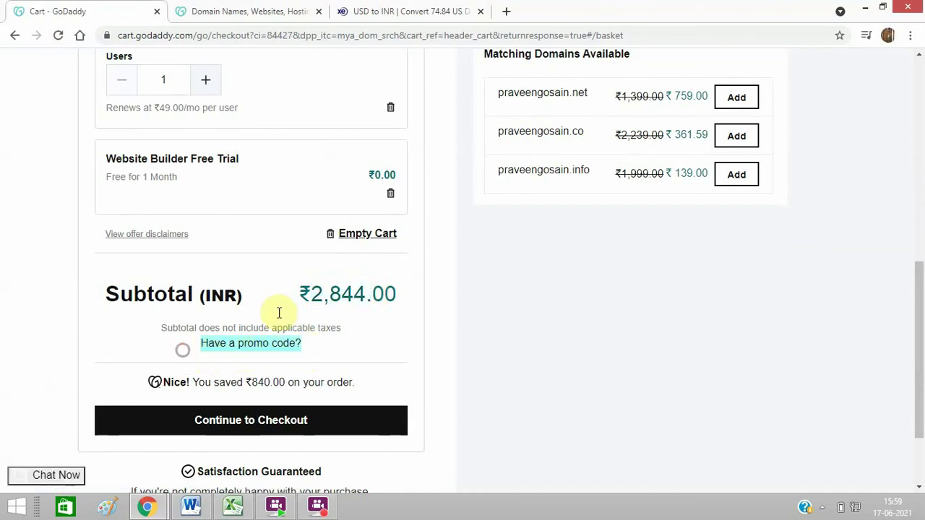
left_click_drag(306, 293, 412, 294)
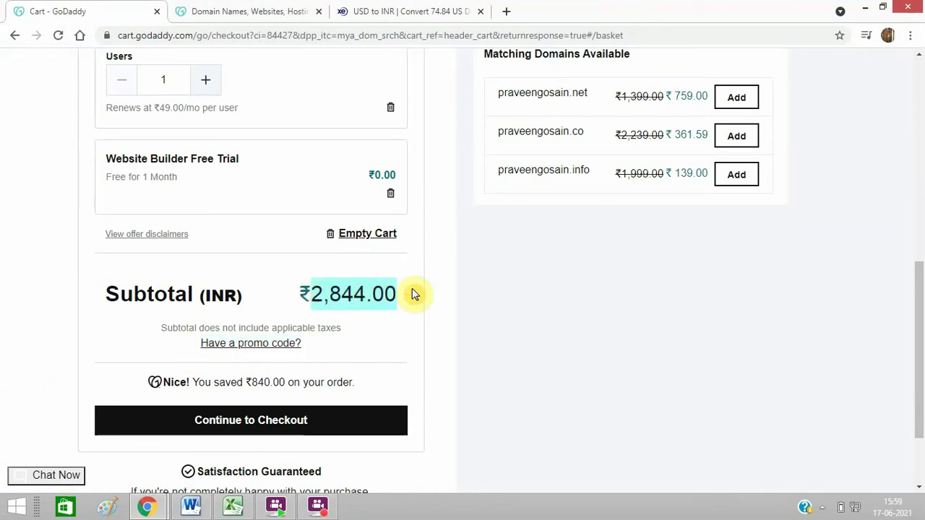
left_click(316, 296)
left_click_drag(310, 296, 405, 301)
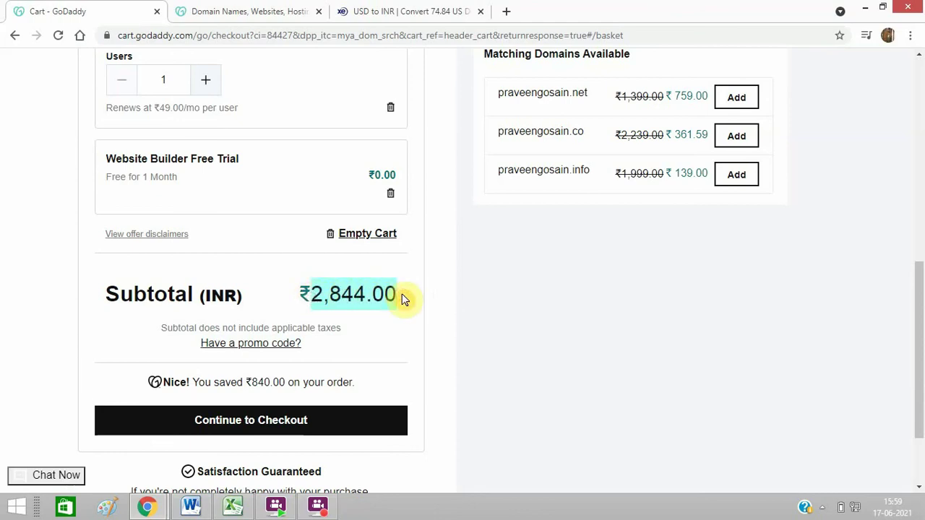